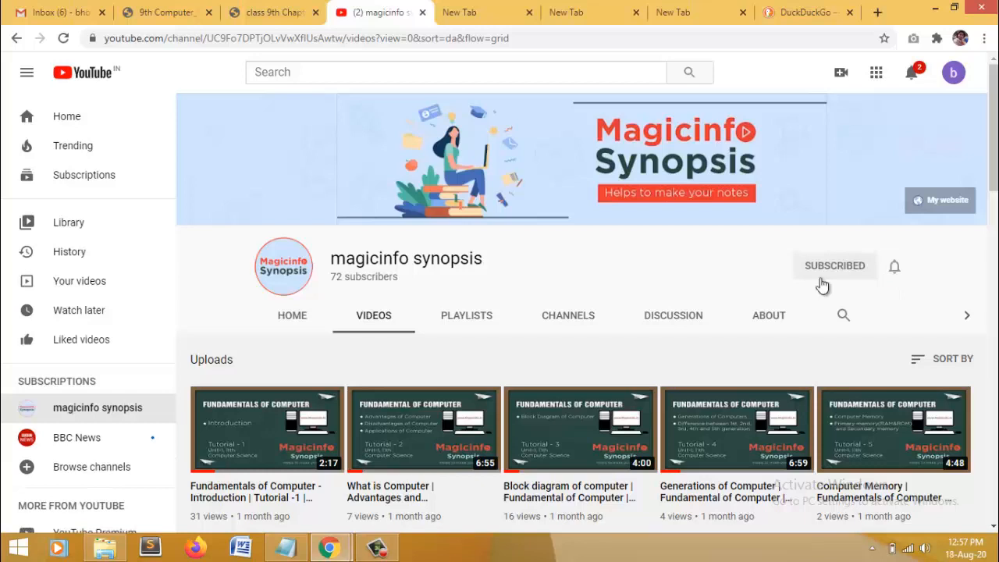
Set the magicinfo synopsis channel's notifications to All
left_click(895, 271)
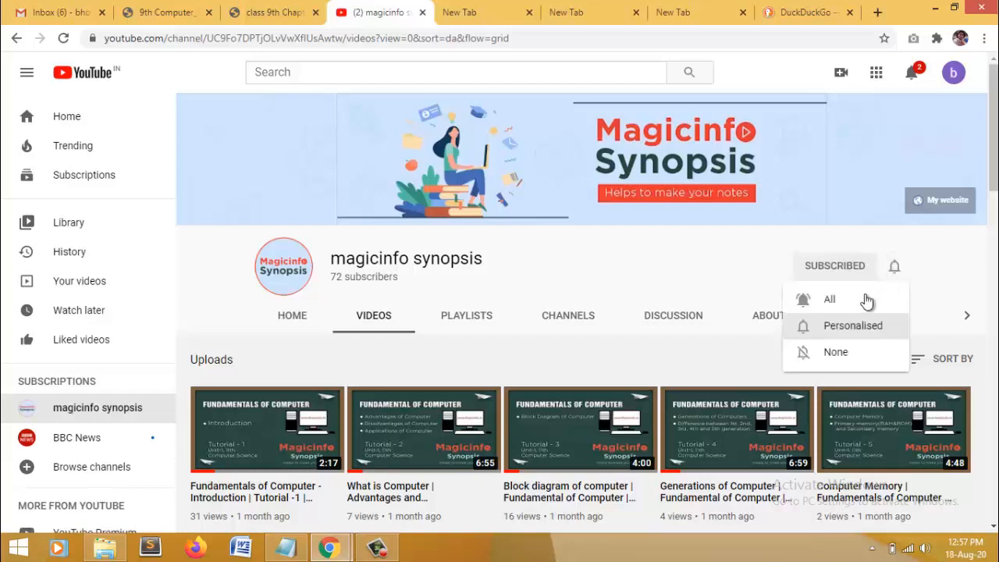
left_click(852, 306)
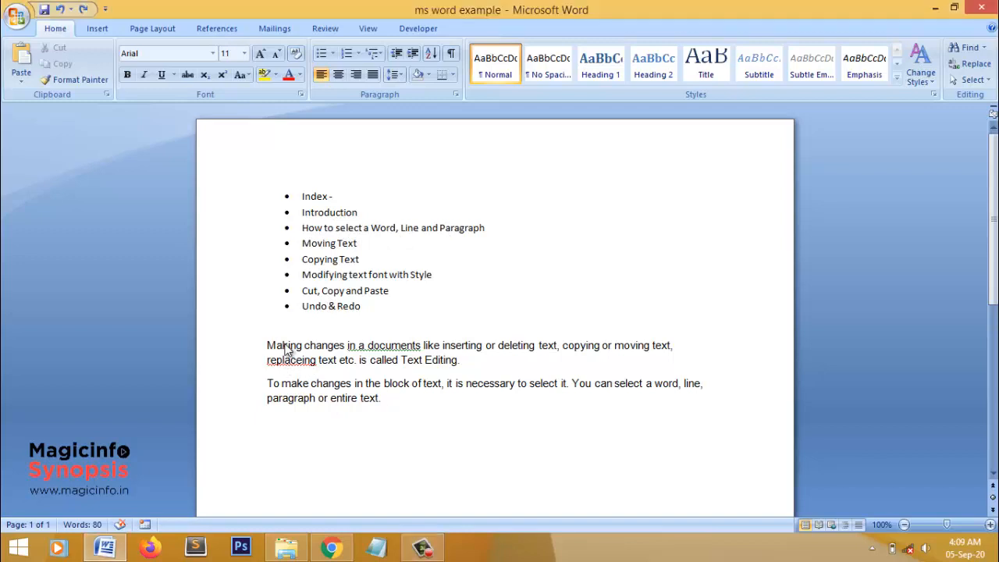
Select the "Making changes" paragraph, then the single words "Making", "documents" and "necessary" one after another
left_click(274, 348)
left_click_drag(267, 348, 462, 360)
left_click(462, 345)
double_click(288, 346)
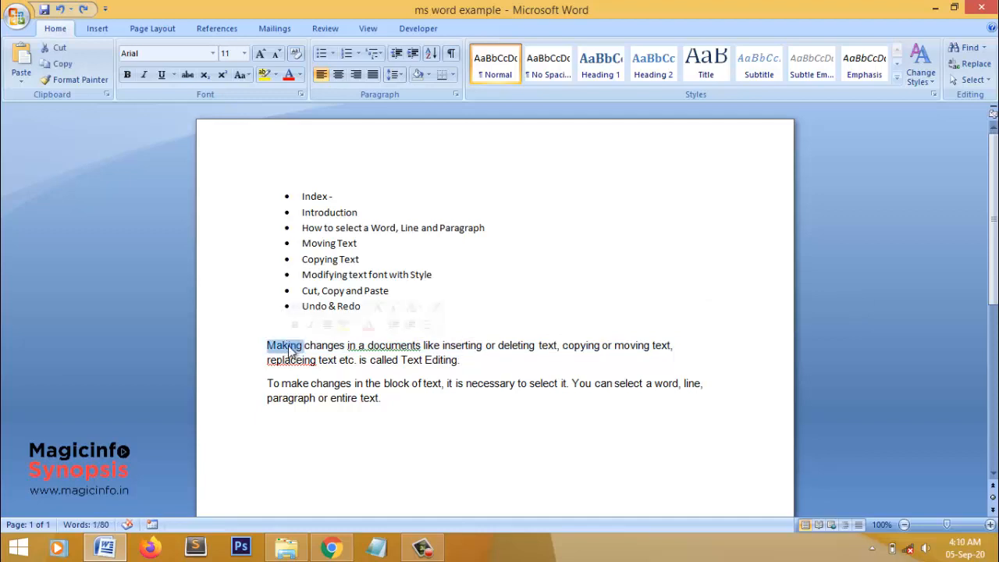
double_click(390, 348)
double_click(488, 383)
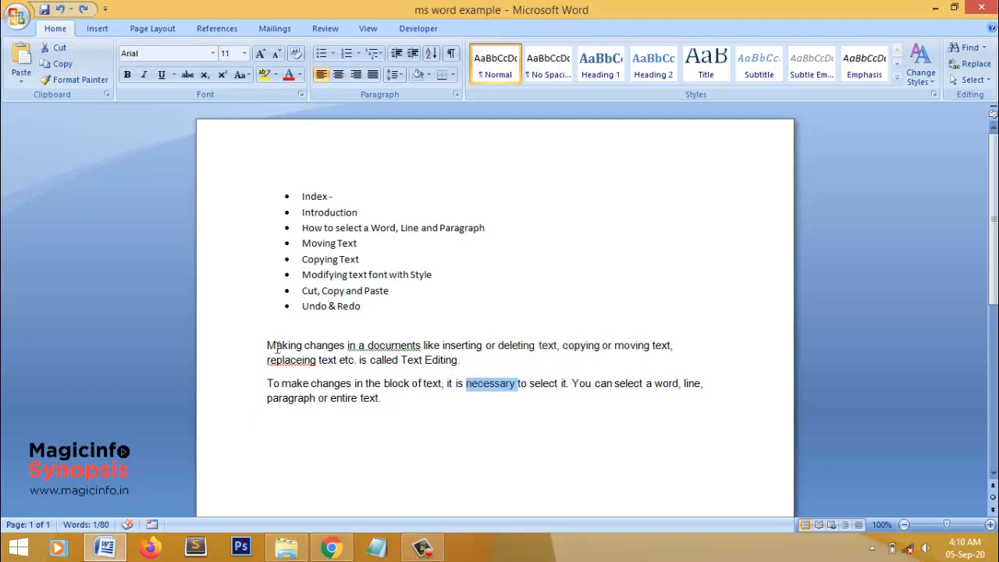
Select the first line of the "Making changes" paragraph, then the whole "To make changes" paragraph
left_click_drag(268, 345, 680, 346)
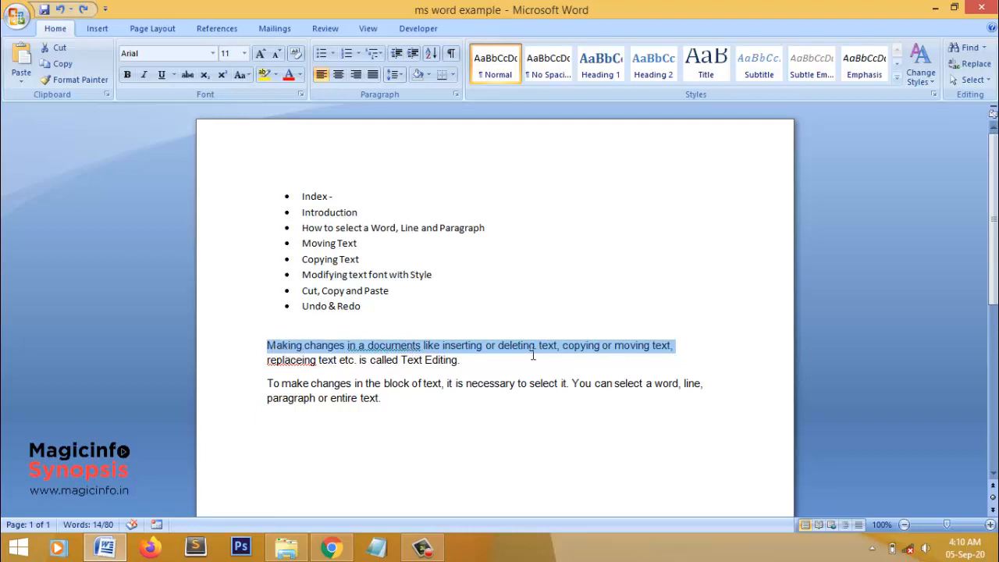
left_click(295, 360)
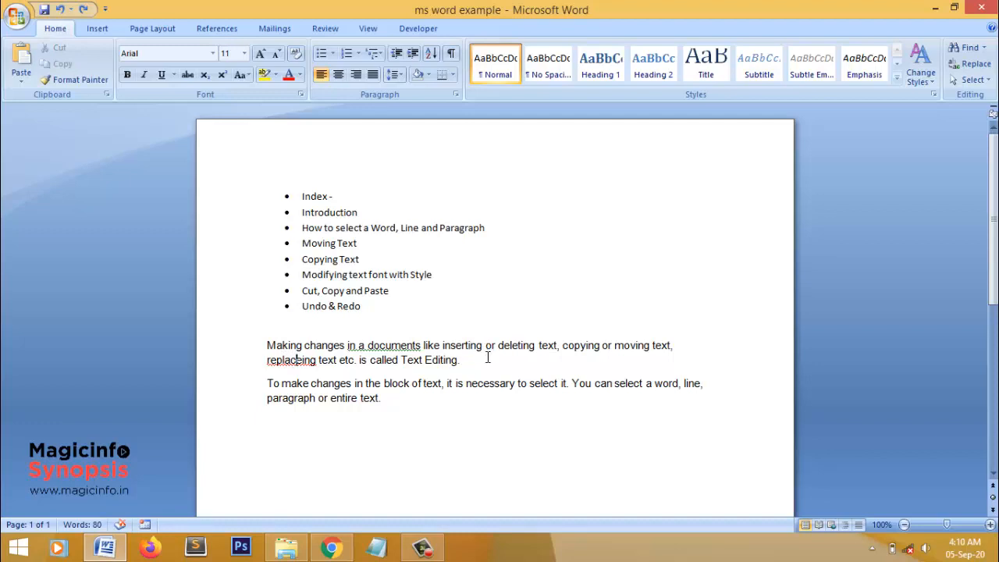
triple_click(323, 345)
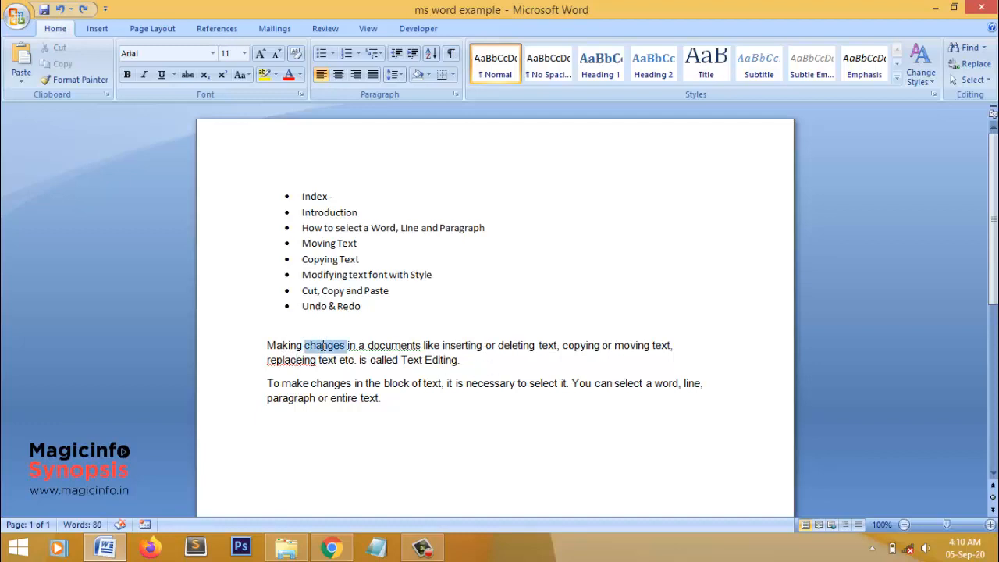
triple_click(321, 384)
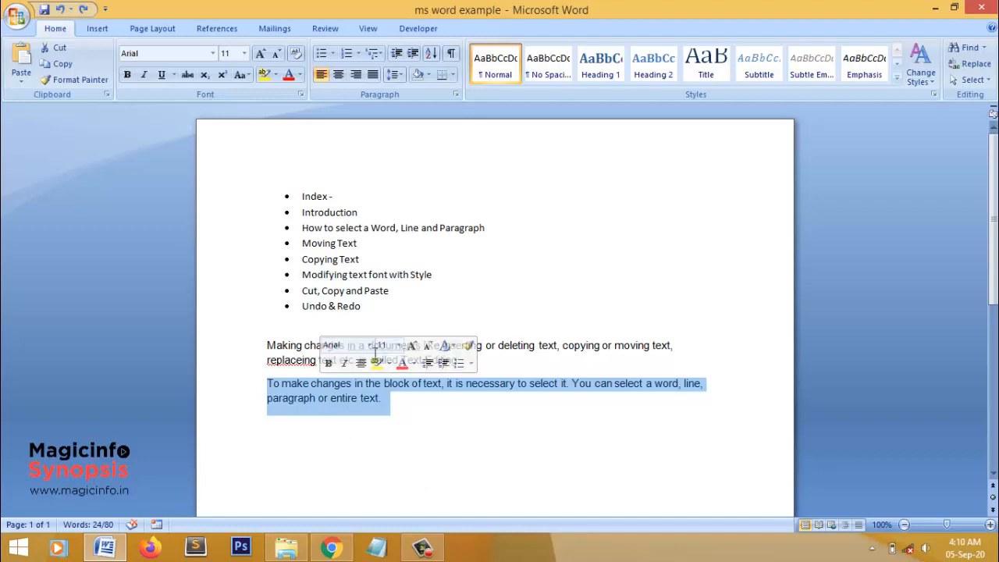
Select the entire document text, then clear the selection
key("ctrl+a")
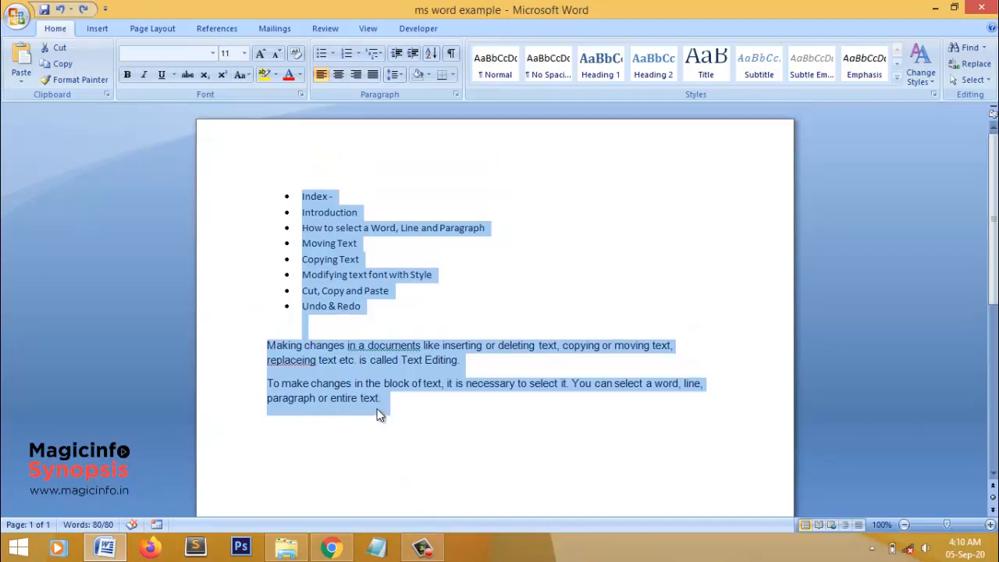
left_click(382, 368)
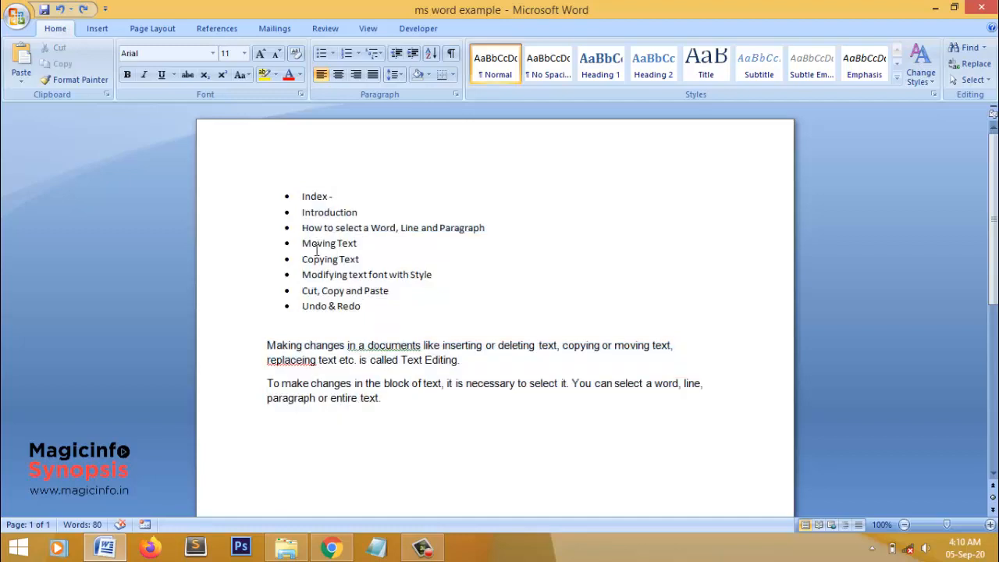
Move the "Moving Text" list item to the end of the "To make changes" paragraph
left_click_drag(361, 244, 313, 247)
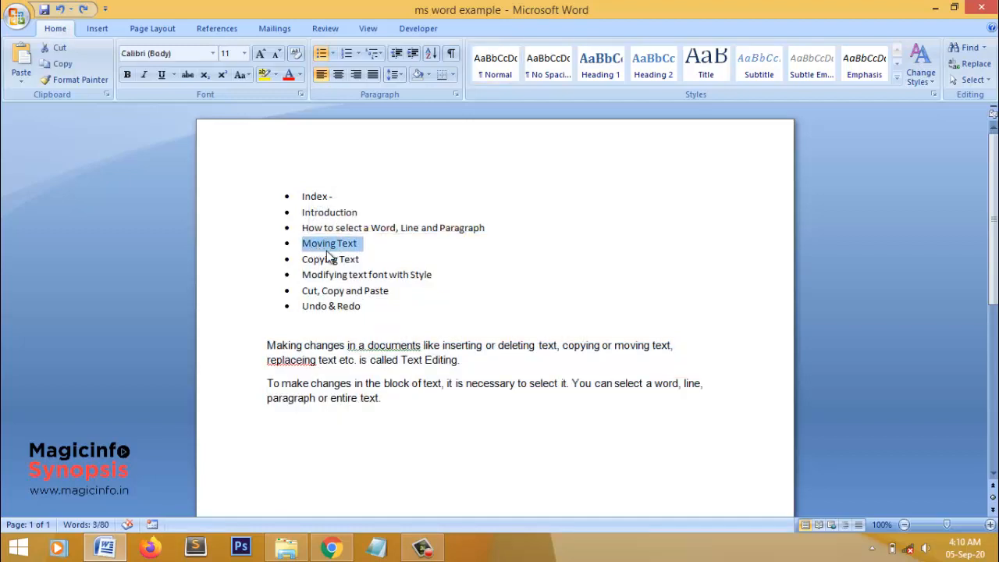
left_click(310, 249)
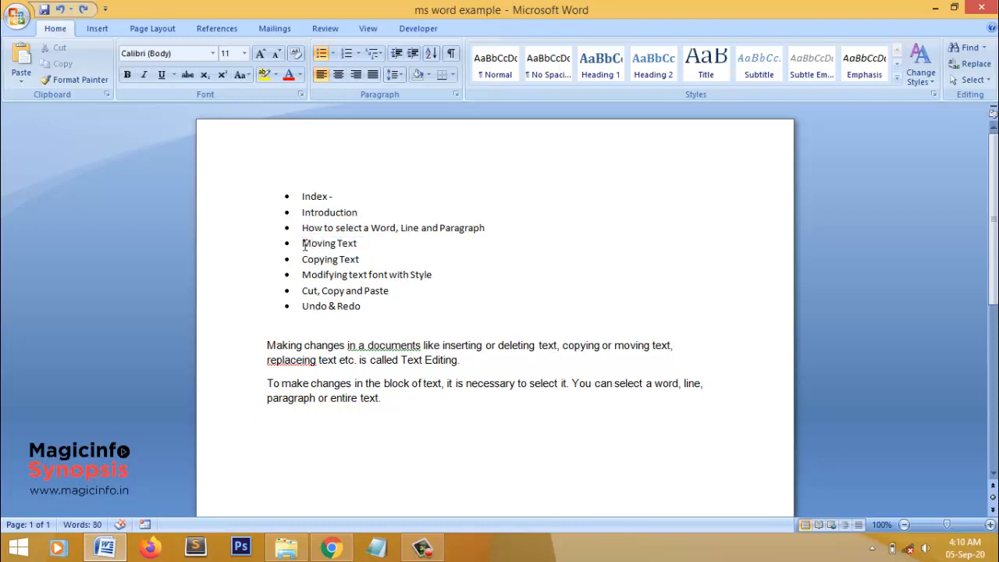
left_click_drag(303, 244, 459, 405)
key("ctrl+c")
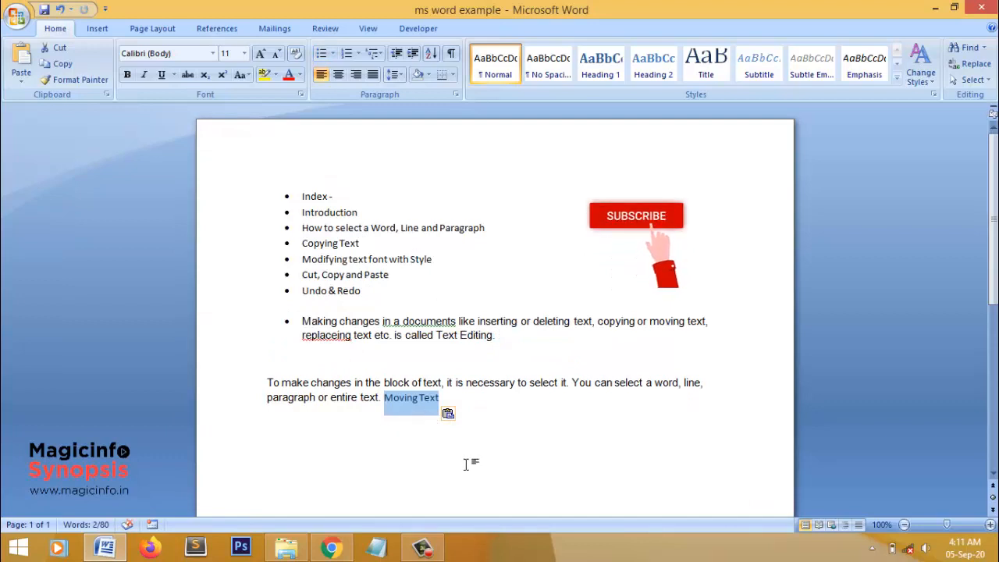
Cut "Moving Text" from the last paragraph and paste it after "is called Text Editing."
right_click(405, 412)
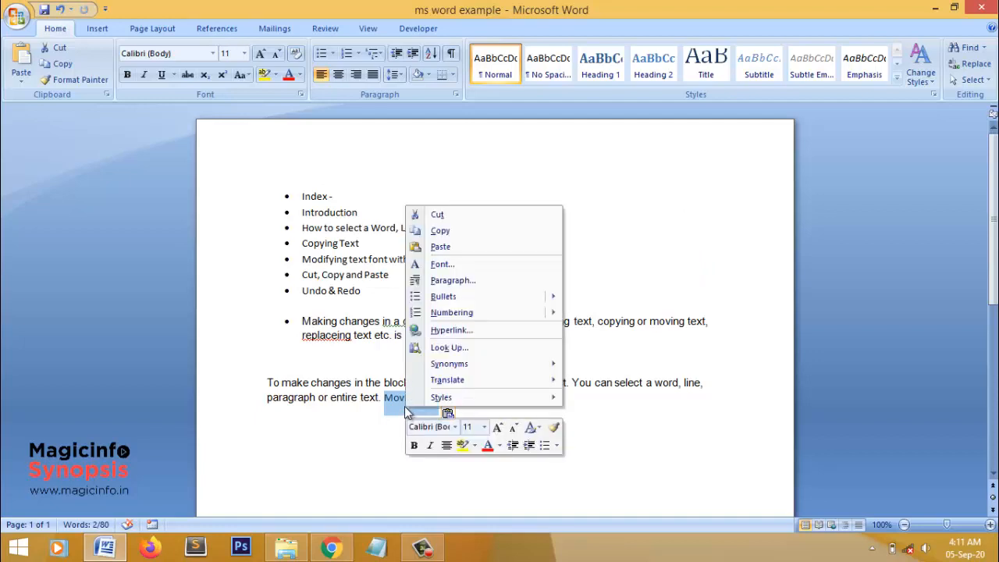
left_click(437, 213)
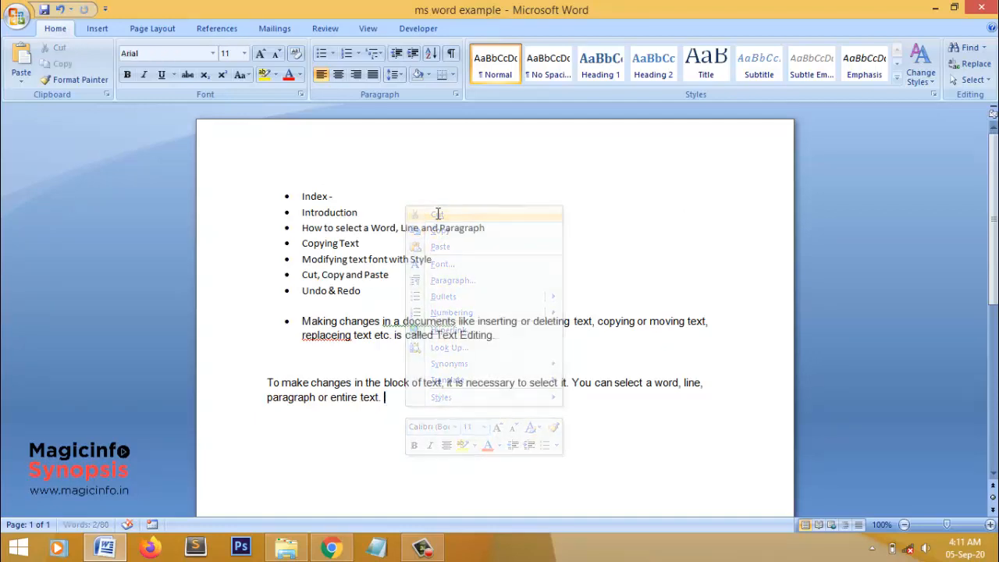
left_click(512, 335)
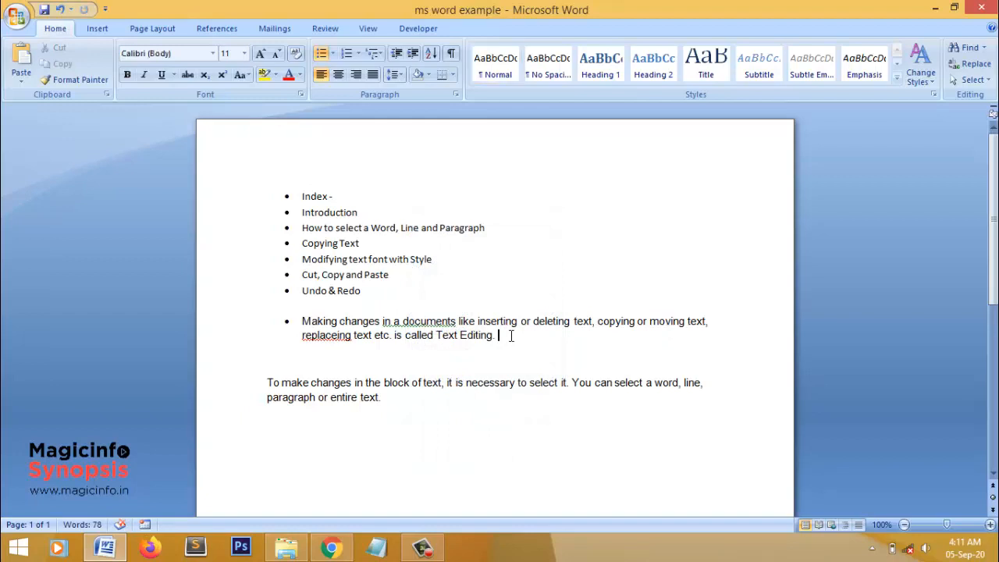
right_click(512, 337)
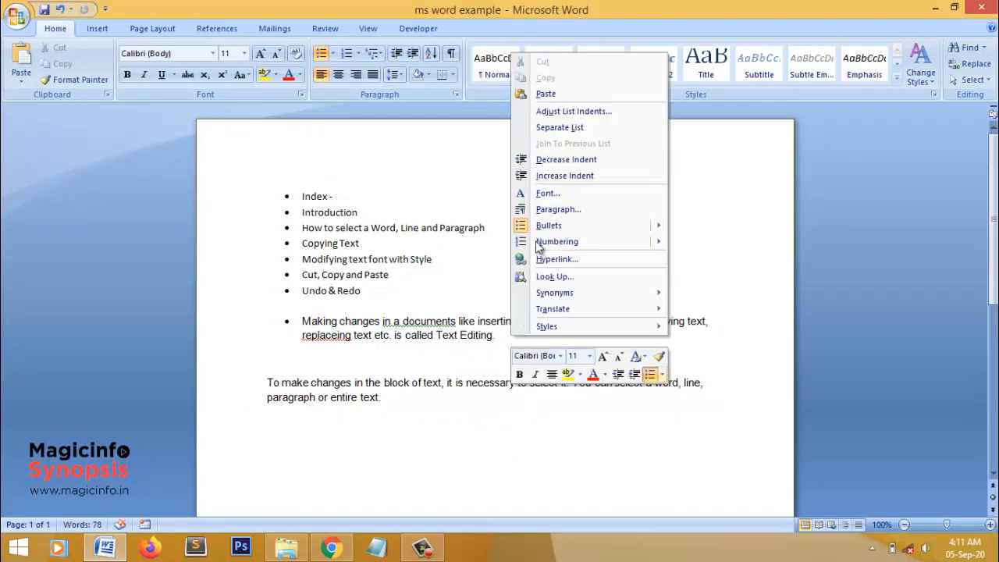
left_click(552, 94)
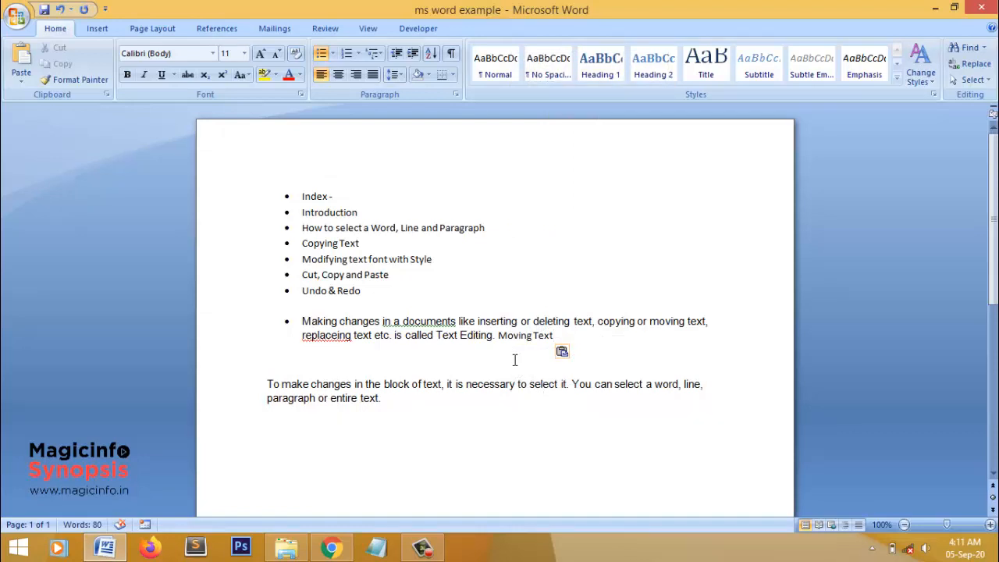
Cut "Moving Text" from after "Text Editing." and paste it at the end of the "To make changes" paragraph
left_click_drag(552, 336, 505, 337)
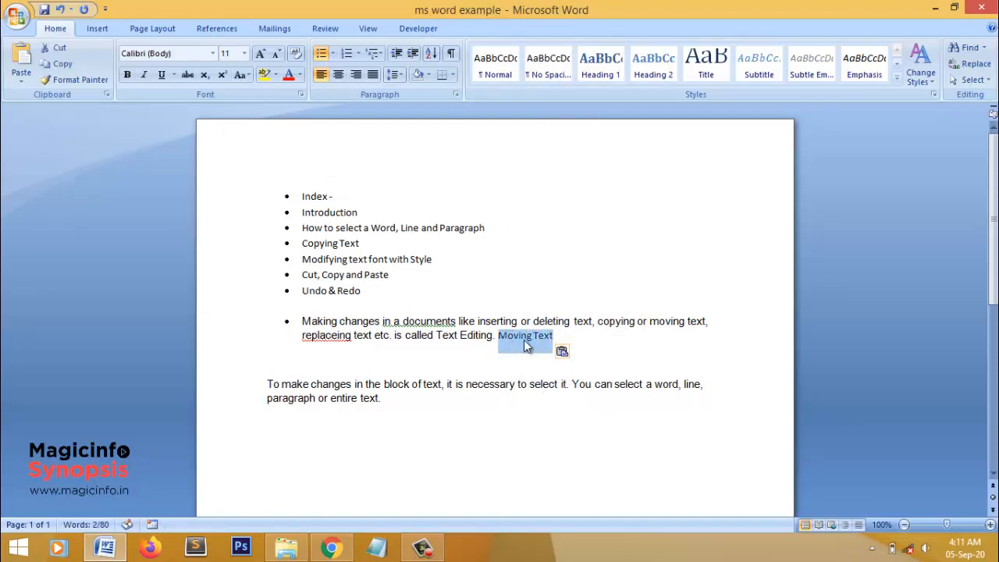
left_click(88, 30)
left_click(56, 28)
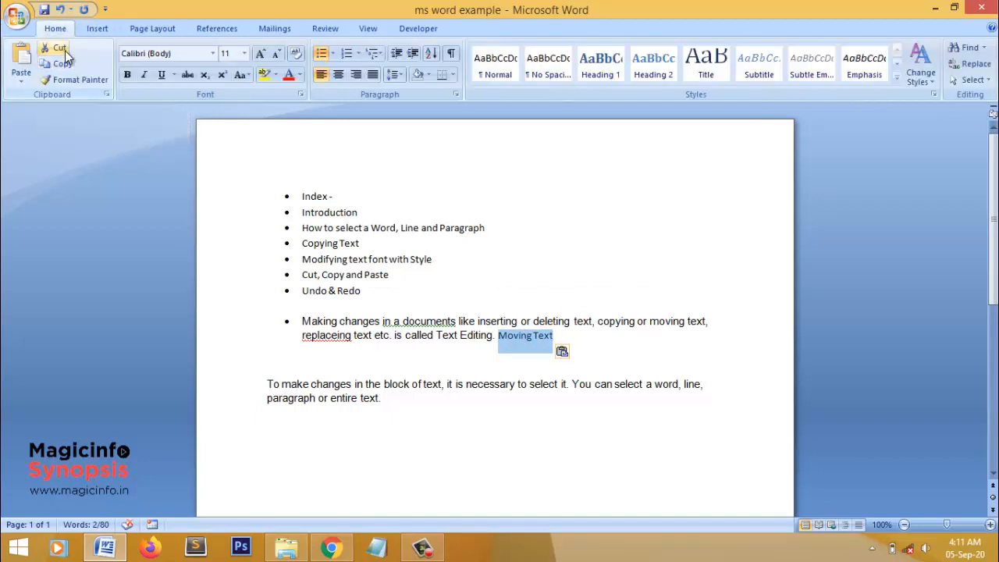
left_click(64, 51)
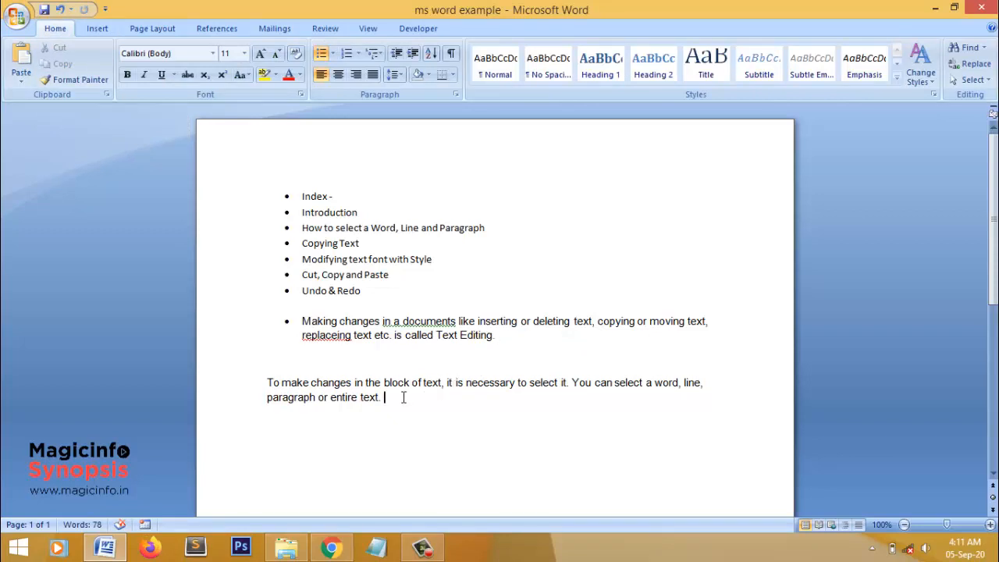
left_click(22, 56)
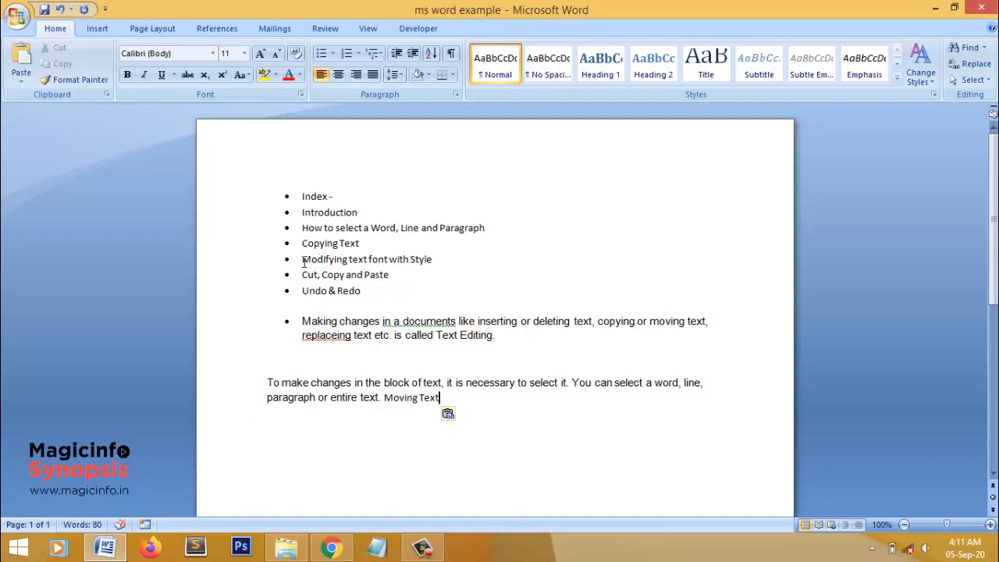
Select the "Modifying text font with Style" list item
left_click_drag(304, 263, 462, 265)
left_click(382, 322)
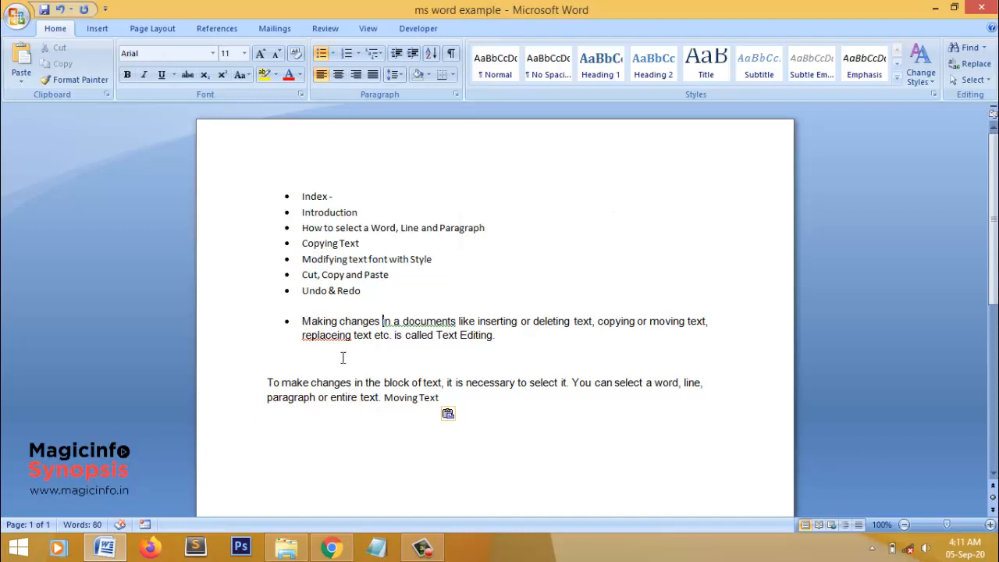
left_click_drag(304, 260, 432, 267)
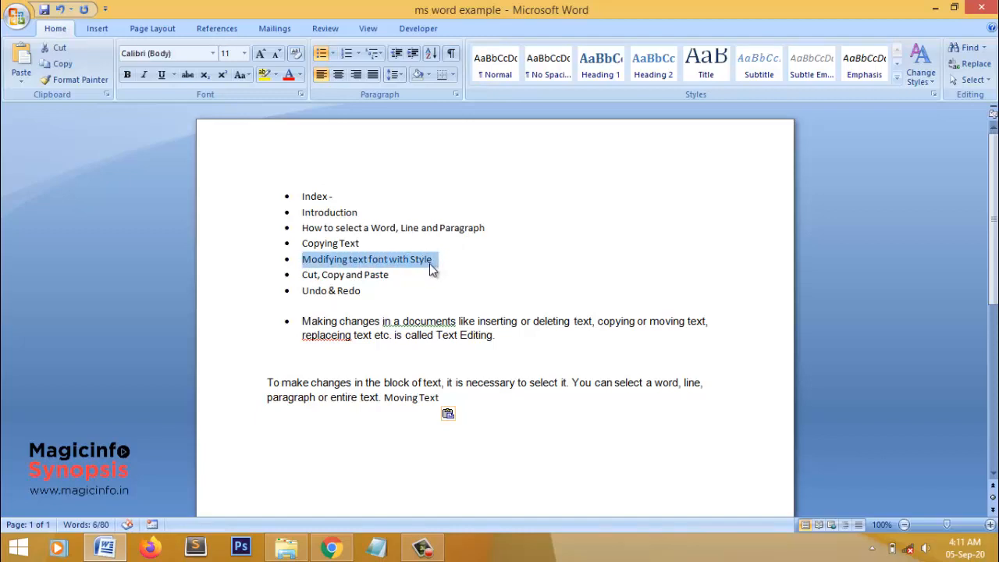
Change the font of the whole "To make changes" paragraph, including "Moving Text", to Comic Sans MS
left_click_drag(257, 493, 252, 482)
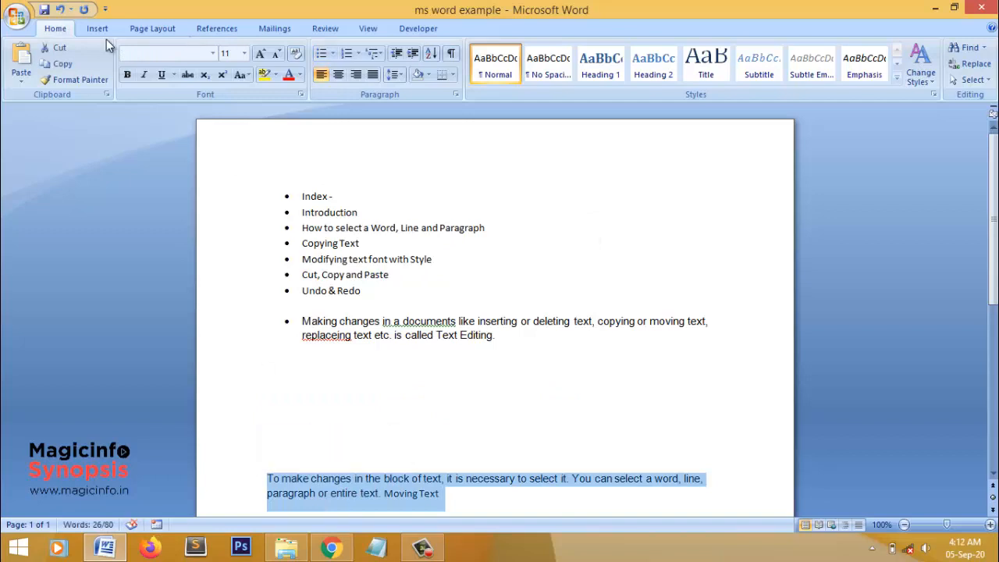
left_click(212, 53)
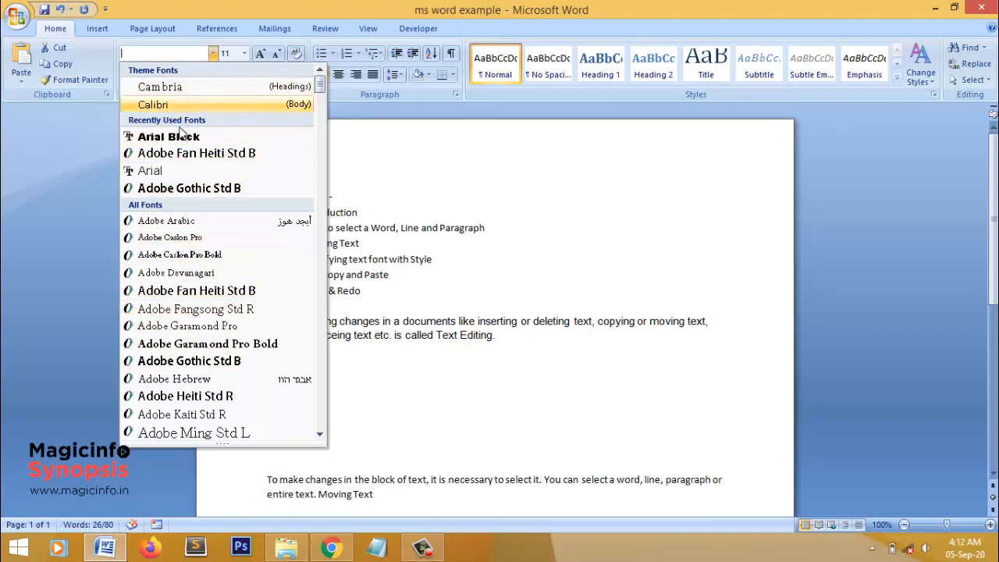
key("Down")
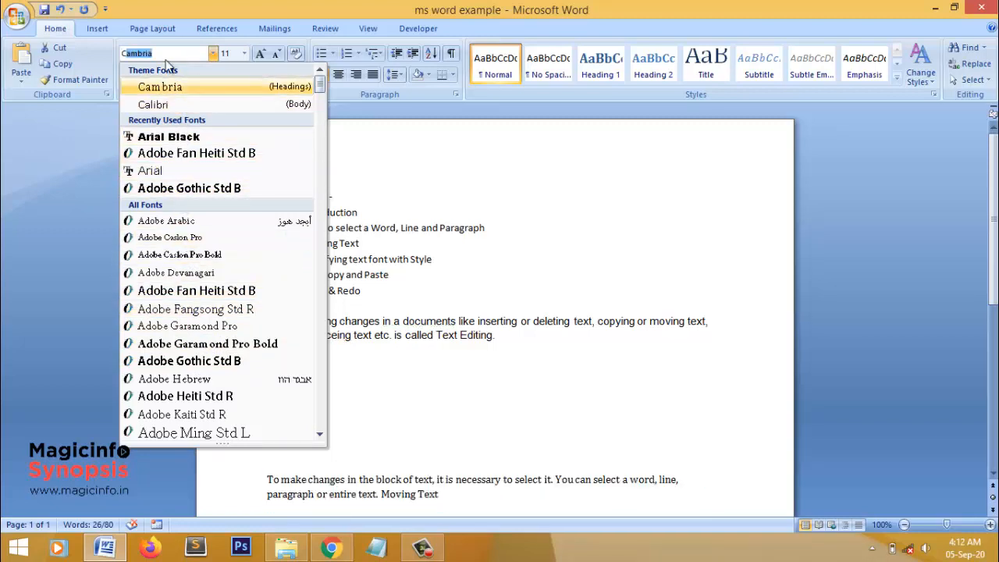
type("Comic Sans MS")
key("Return")
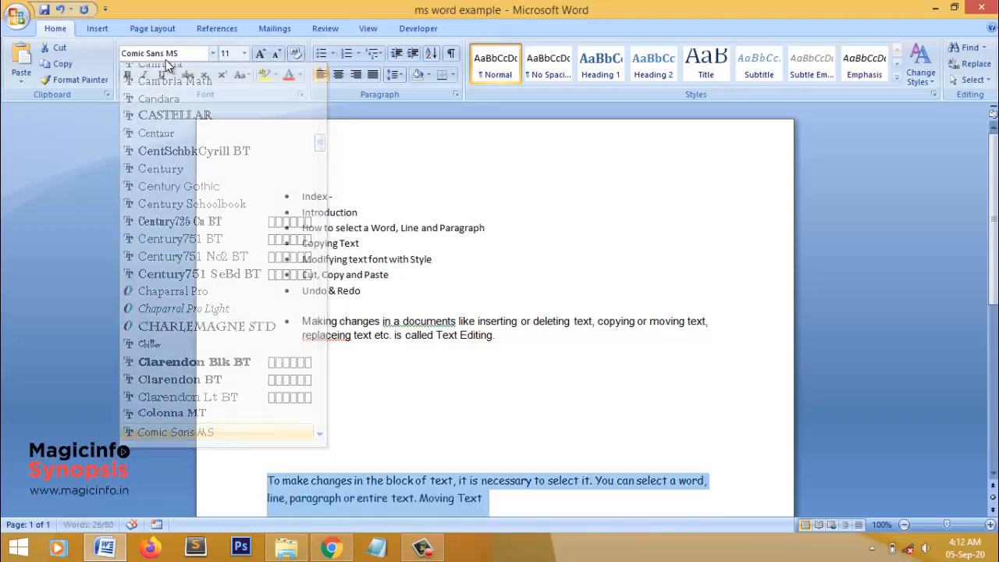
left_click(485, 496)
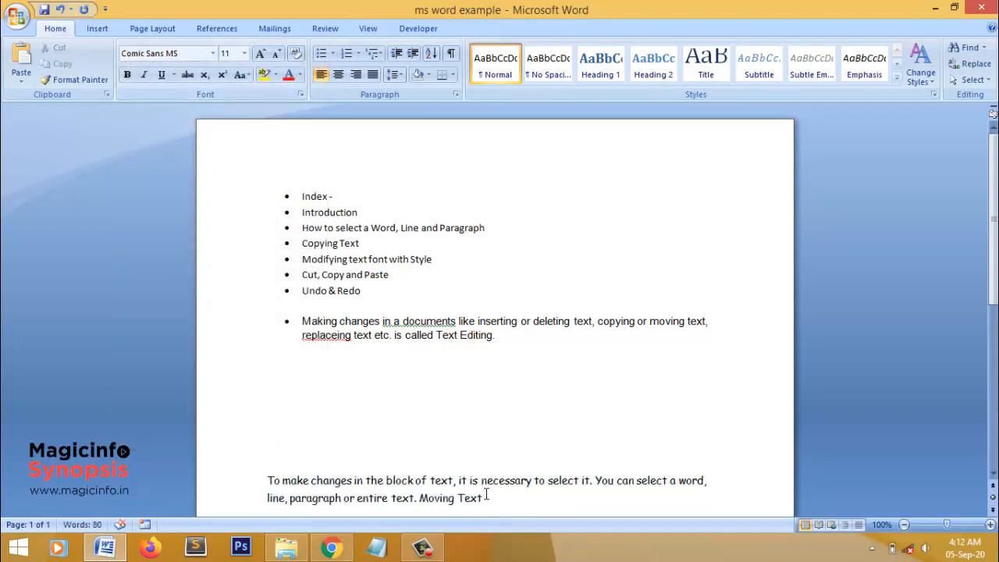
Set the font size of the Comic Sans MS paragraph to 28
left_click_drag(486, 496, 267, 481)
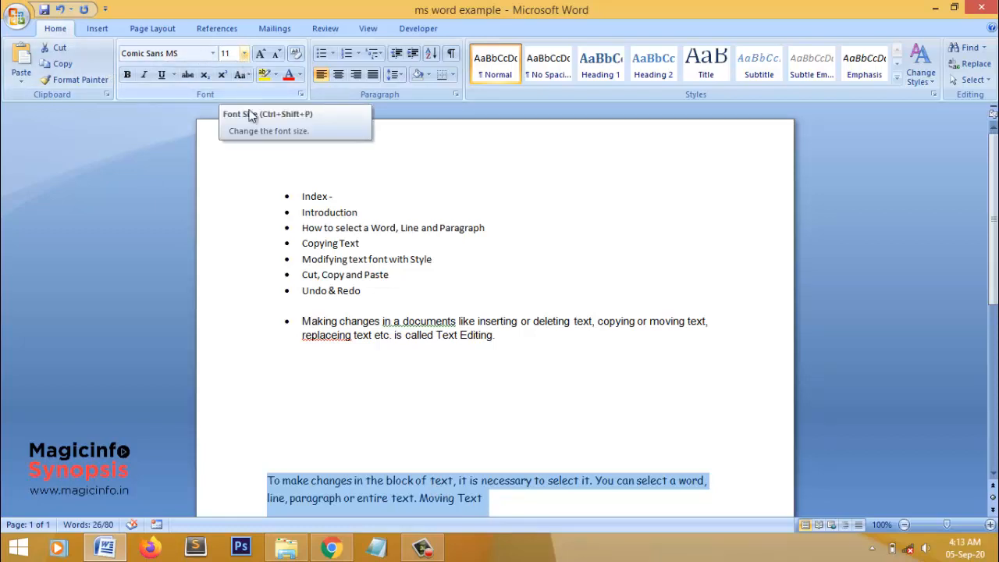
left_click(244, 53)
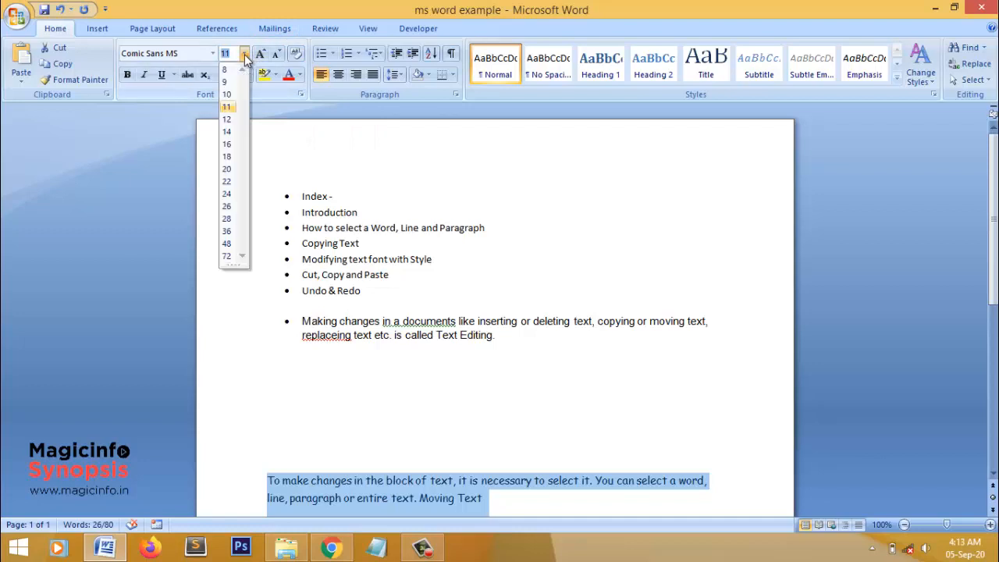
left_click(228, 219)
scroll(627, 467, "down", 2)
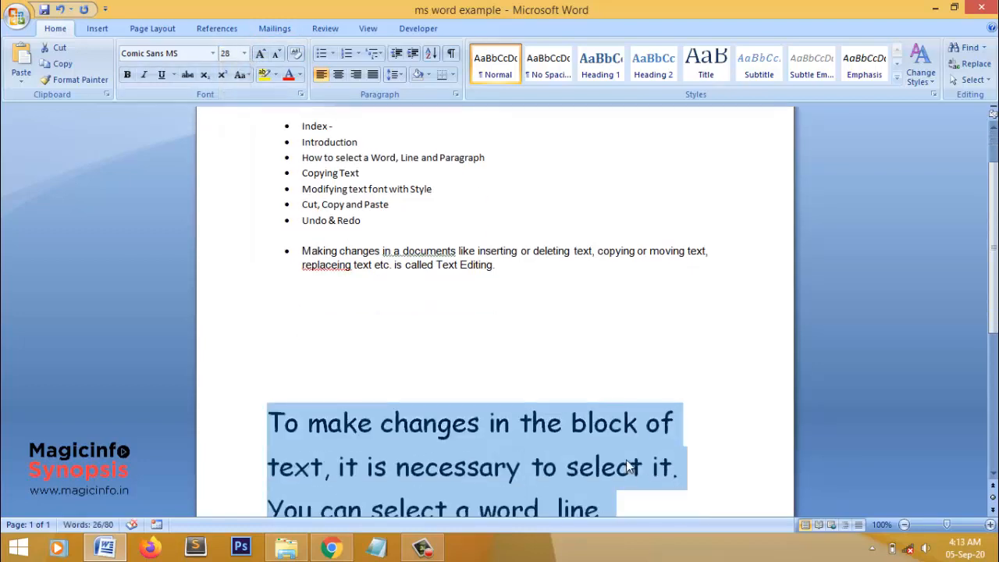
scroll(627, 464, "down", 2)
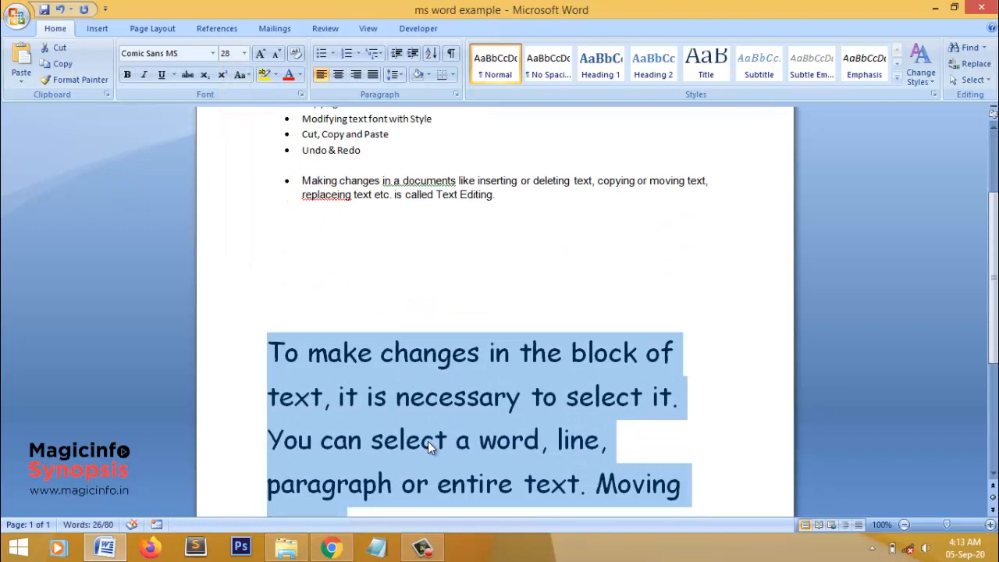
Delete the blank lines between the "Making changes" bullet and the enlarged last paragraph
left_click(372, 295)
key("Delete")
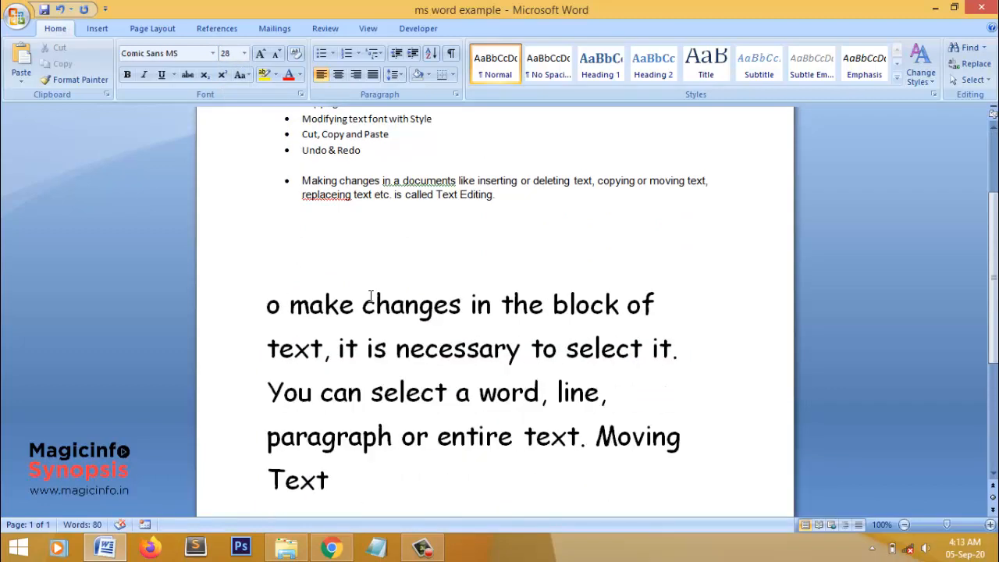
key("BackSpace")
key("BackSpace")
scroll(377, 296, "up", 1)
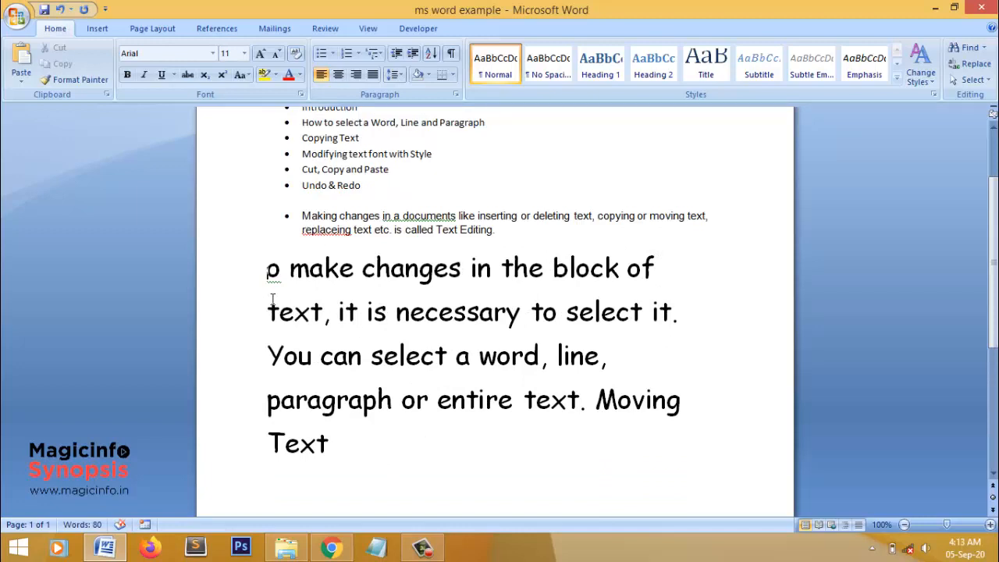
Delete the words "o make" at the start of the enlarged Comic Sans MS paragraph
scroll(325, 303, "up", 1)
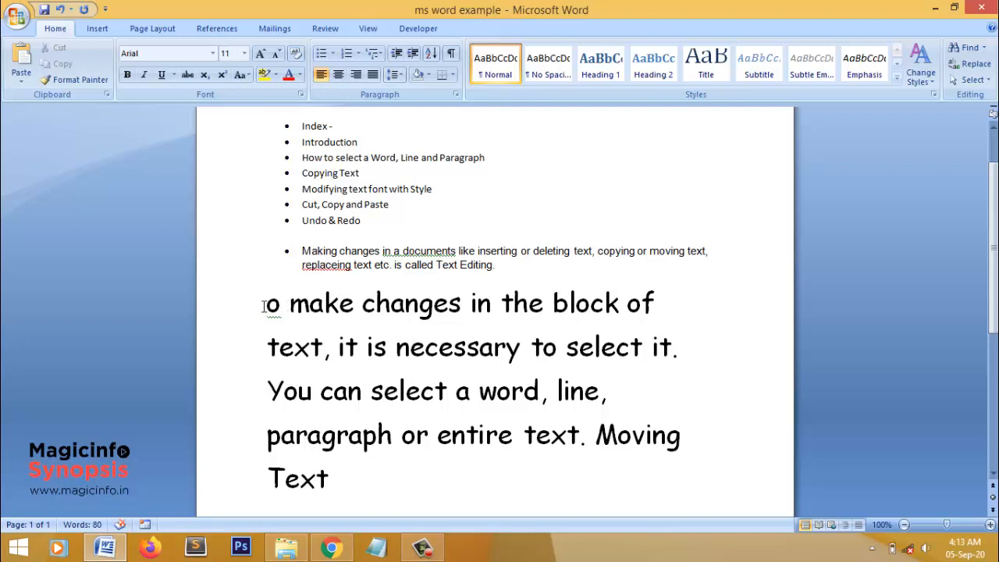
left_click_drag(263, 306, 333, 306)
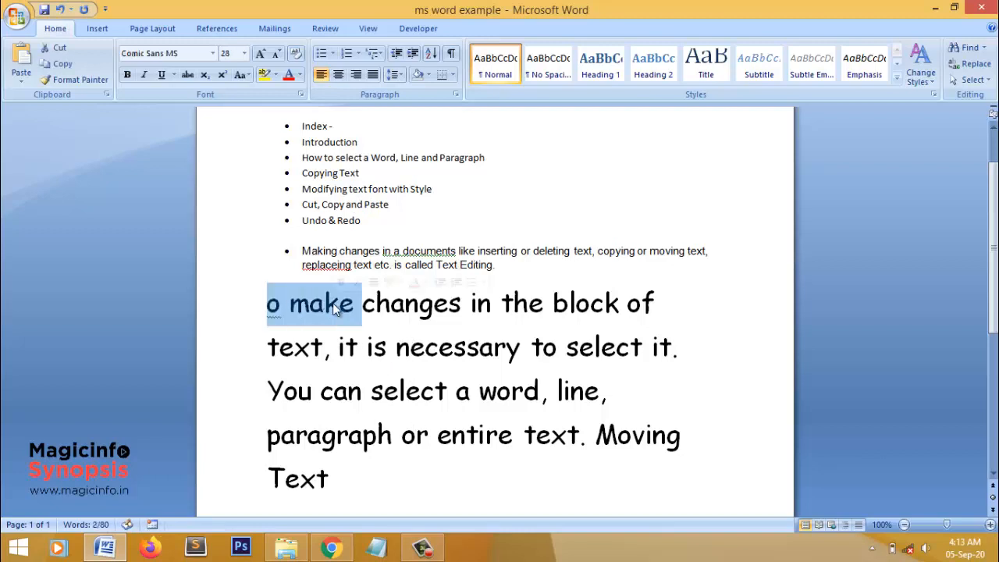
key("Delete")
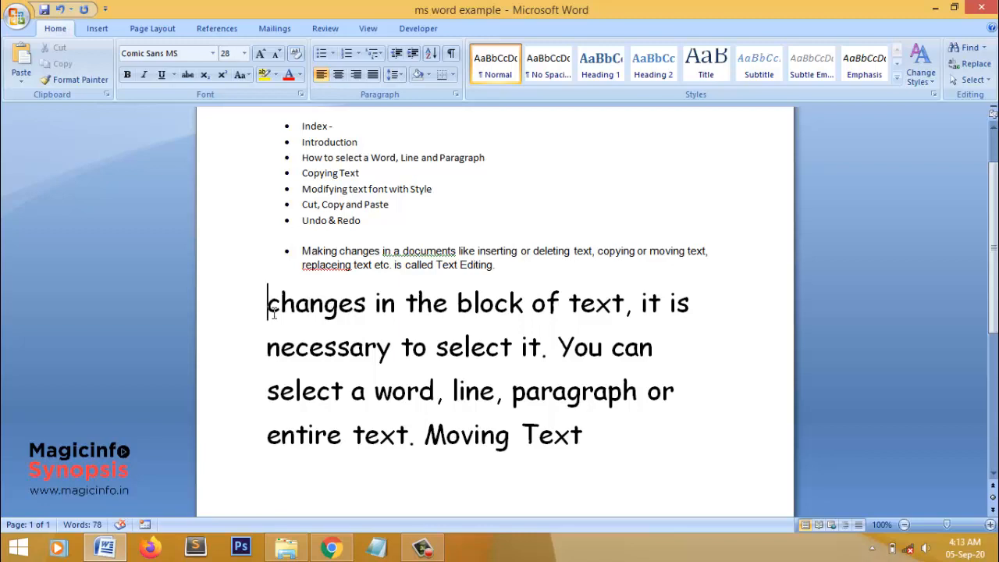
Undo the deletion of "o make" and reapply it, twice in a row
left_click(60, 10)
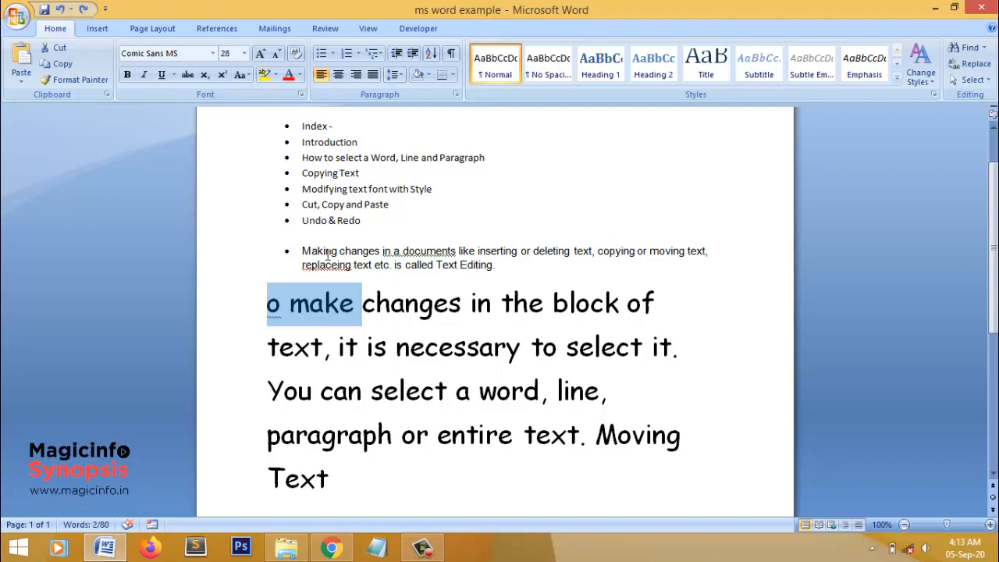
left_click(84, 10)
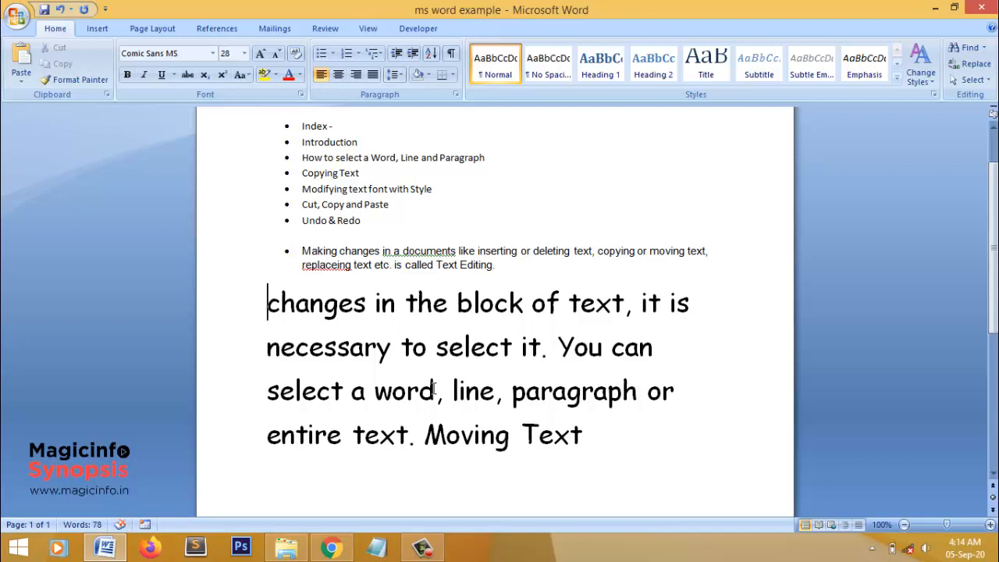
key("ctrl+z")
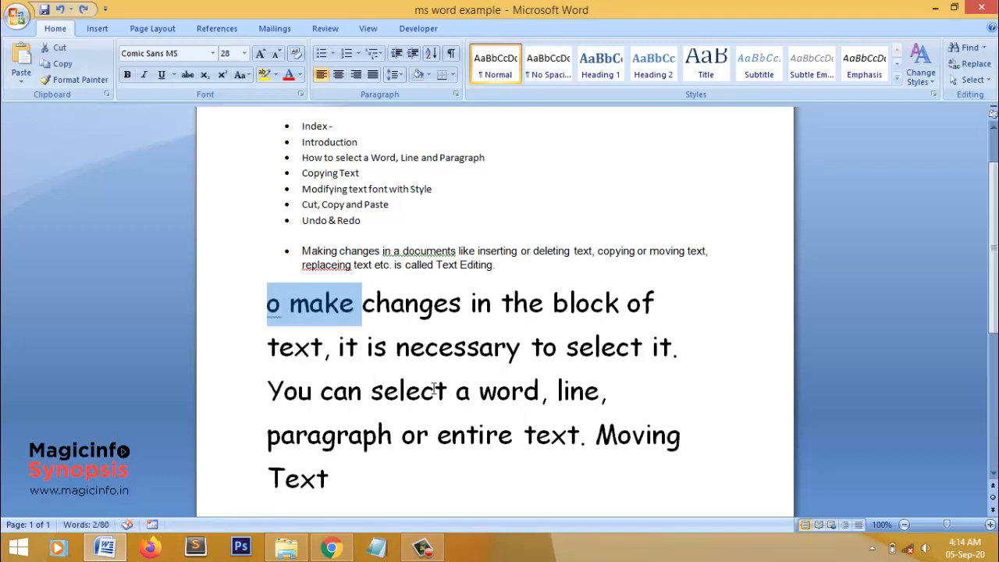
key("Delete")
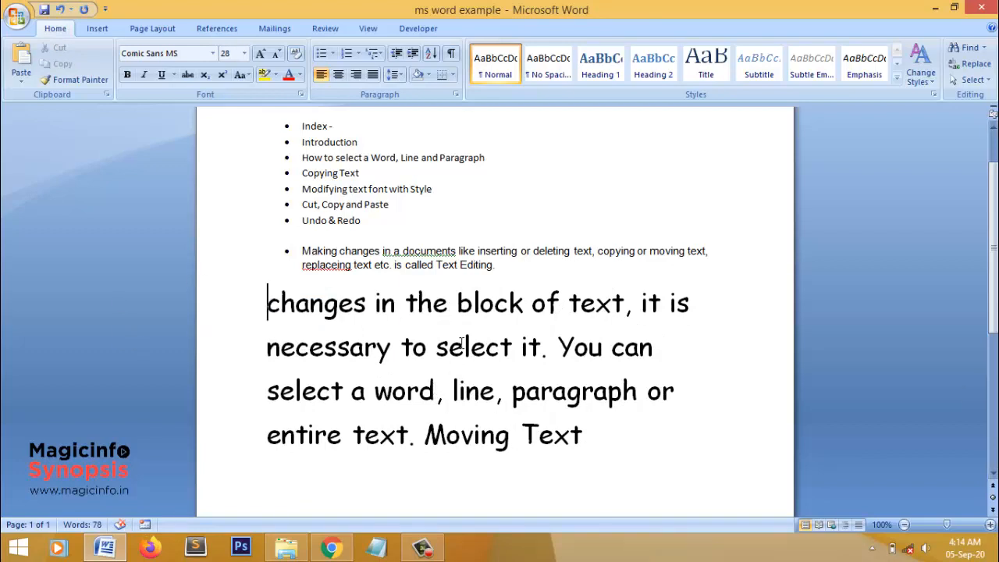
scroll(445, 383, "up", 2)
scroll(467, 372, "down", 5)
scroll(467, 373, "up", 4)
scroll(442, 378, "up", 1)
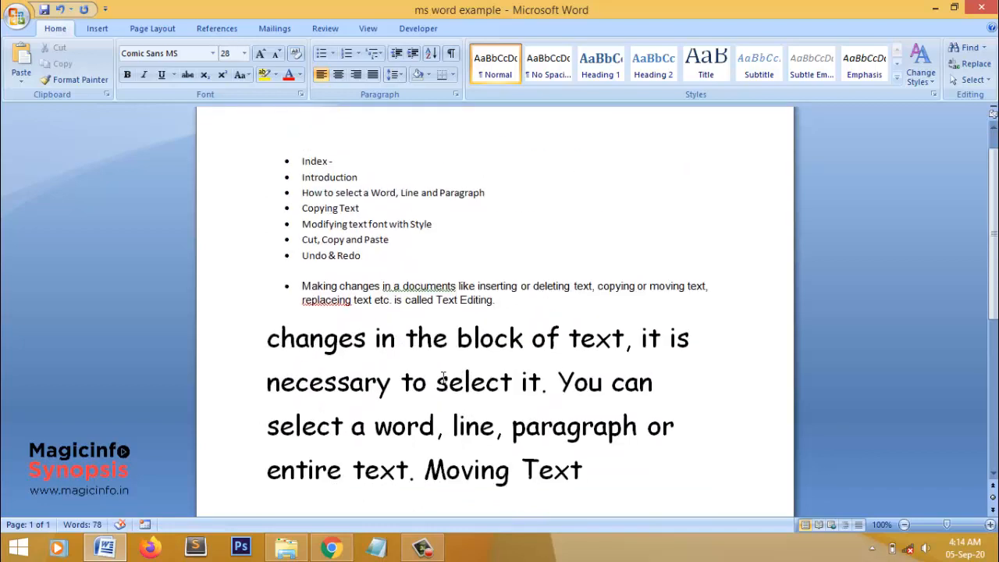